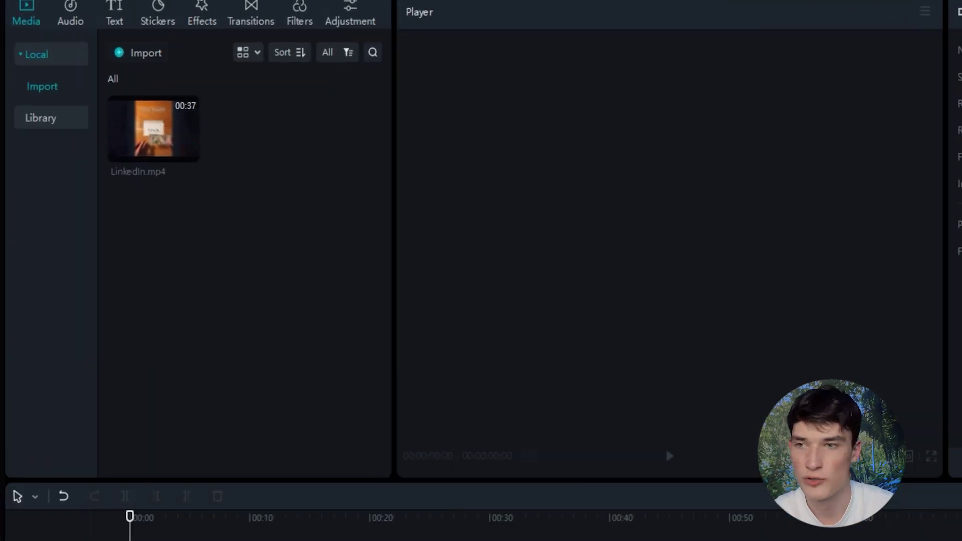
Step: Add LinkedIn.mp4 to the timeline and set Auto captions to English
{"action": "left_click_drag", "start_coordinate": [102, 84], "coordinate": [169, 453]}
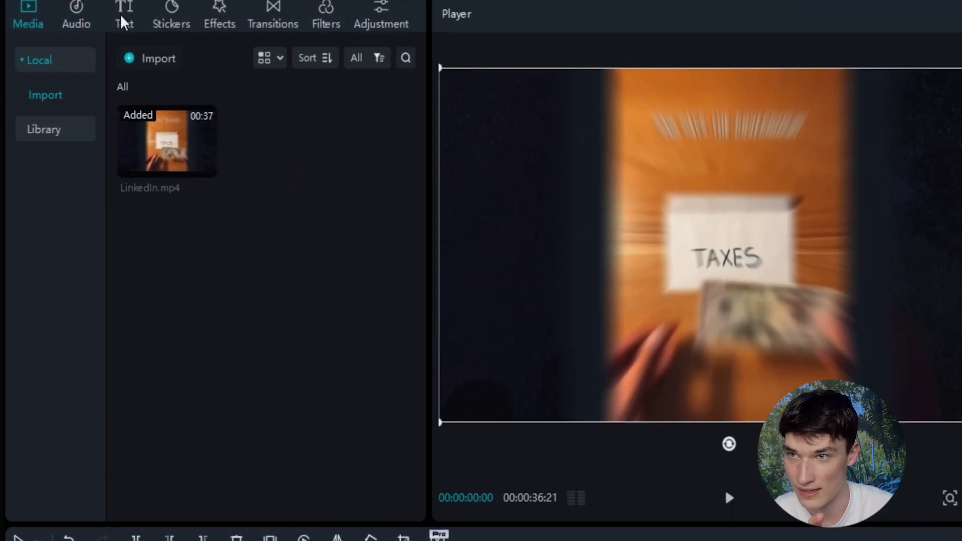
{"action": "left_click", "coordinate": [123, 20]}
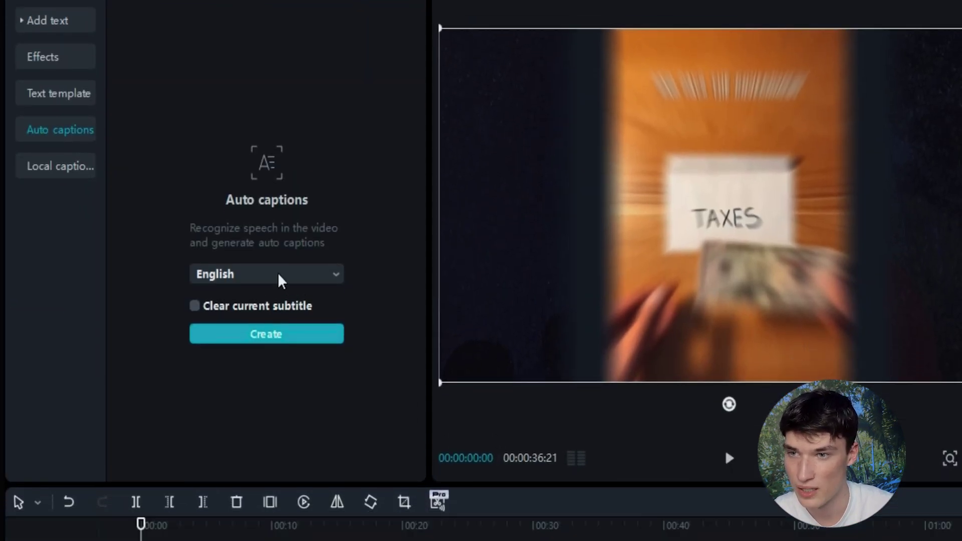
{"action": "left_click", "coordinate": [333, 313]}
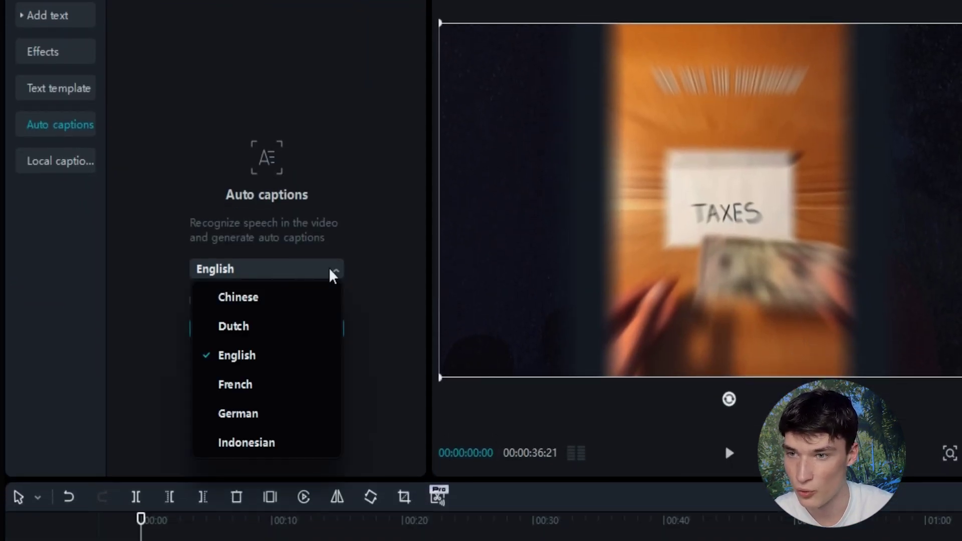
{"action": "left_click", "coordinate": [227, 355]}
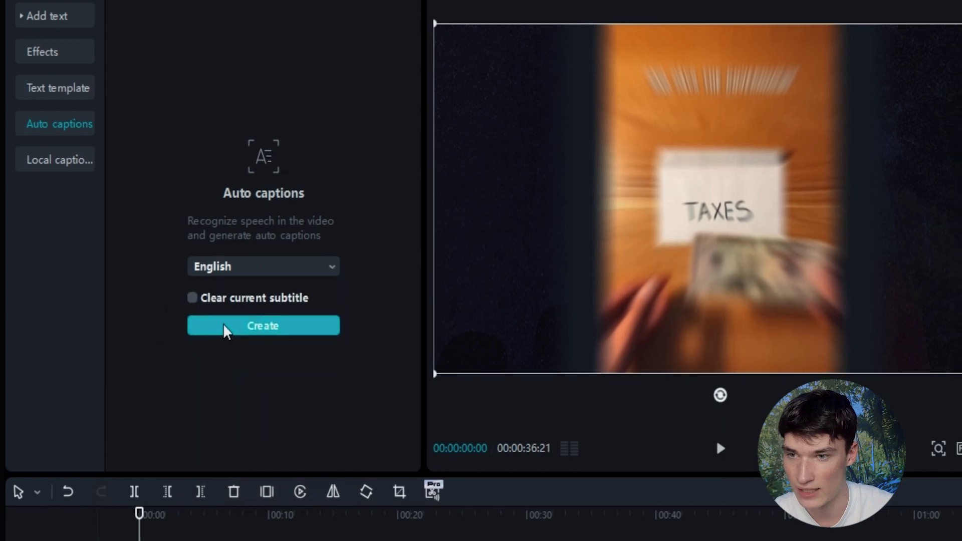
Step: Generate English captions from the speech and select the 'but what I know for sure' caption
{"action": "left_click", "coordinate": [224, 325]}
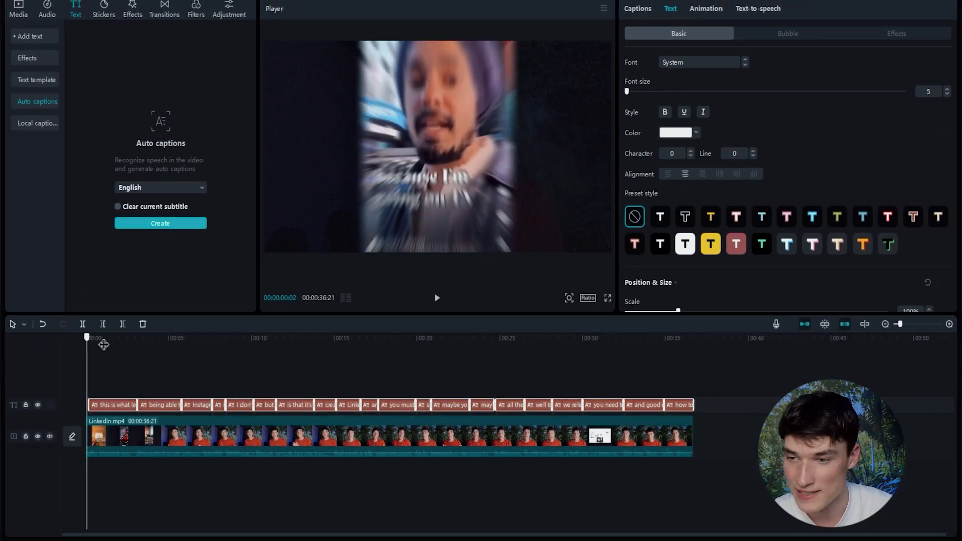
{"action": "left_click_drag", "start_coordinate": [151, 345], "coordinate": [217, 411]}
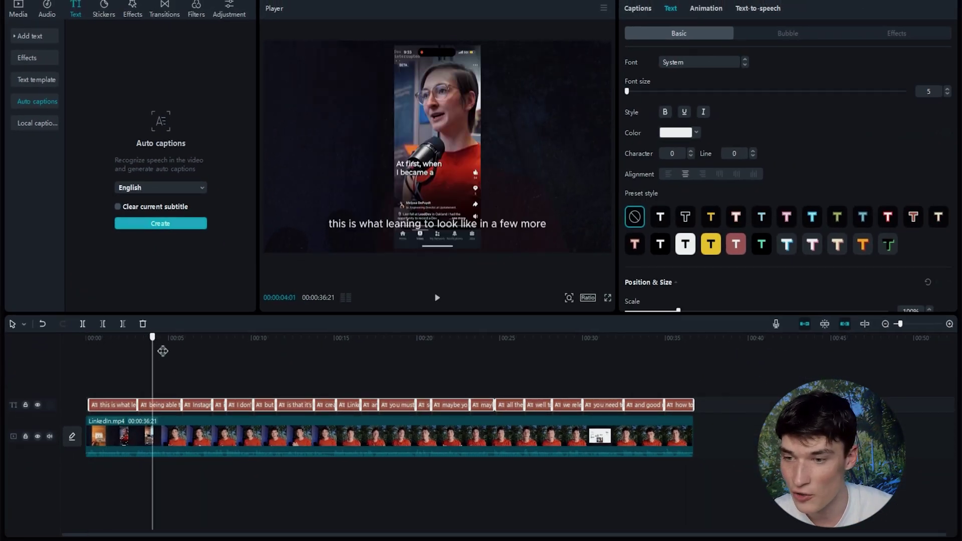
{"action": "left_click", "coordinate": [205, 405]}
{"action": "left_click", "coordinate": [241, 405]}
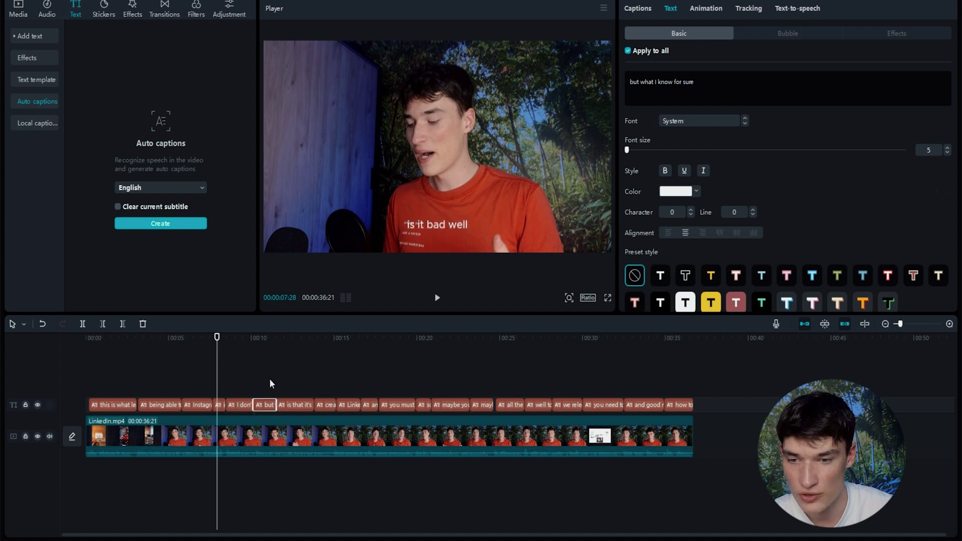
{"action": "left_click", "coordinate": [267, 405]}
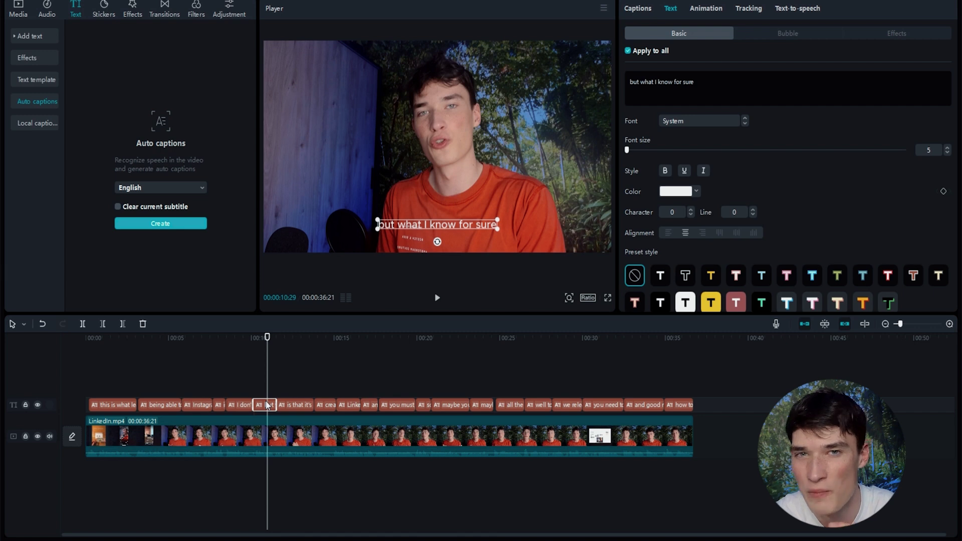
{"action": "left_click", "coordinate": [266, 386]}
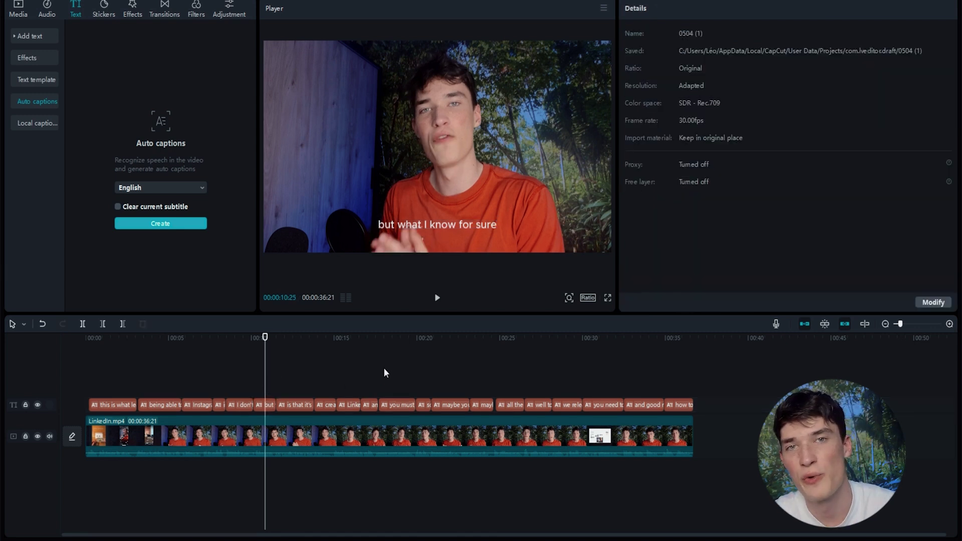
{"action": "left_click", "coordinate": [267, 405]}
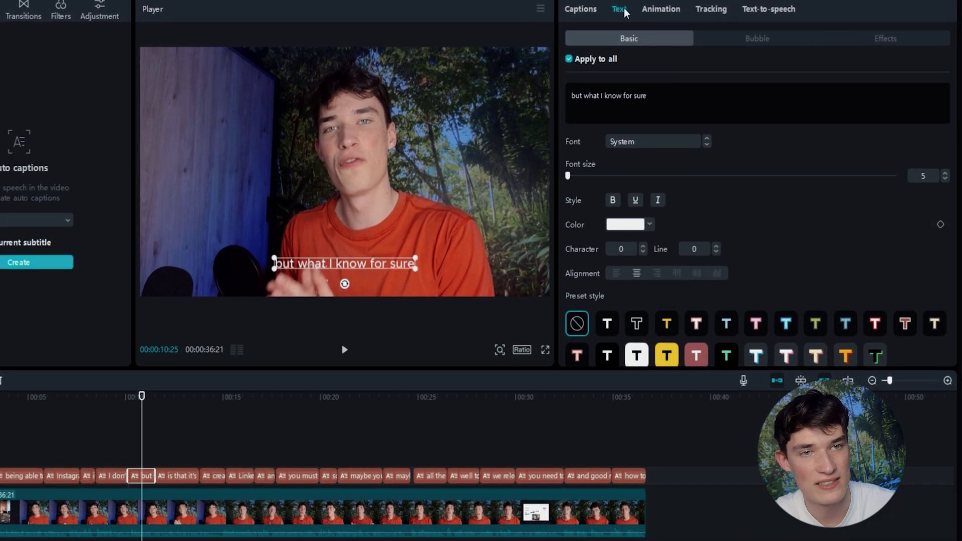
Step: Inspect the 'but' caption's text and scroll through its Text panel colour options
{"action": "left_click", "coordinate": [656, 96]}
{"action": "left_click_drag", "start_coordinate": [656, 96], "coordinate": [577, 91]}
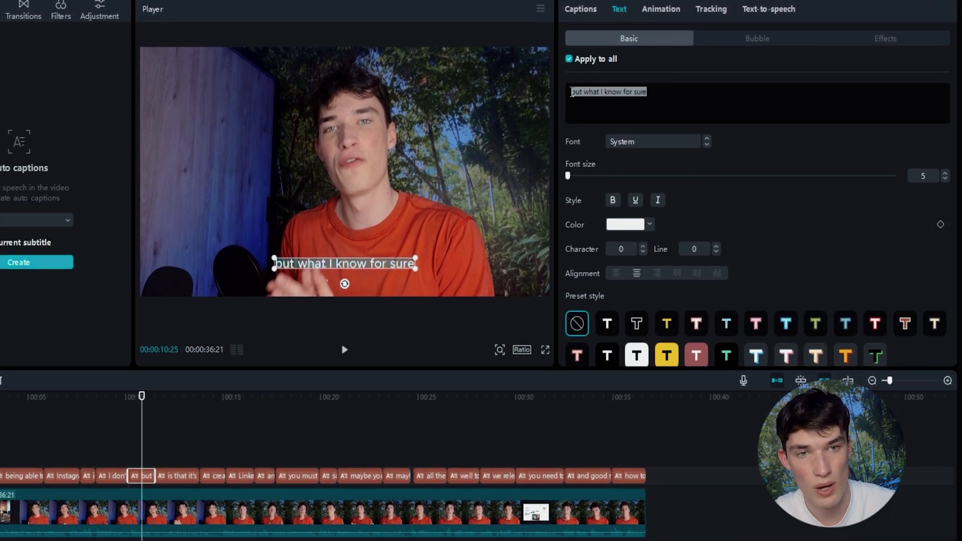
{"action": "left_click", "coordinate": [603, 93]}
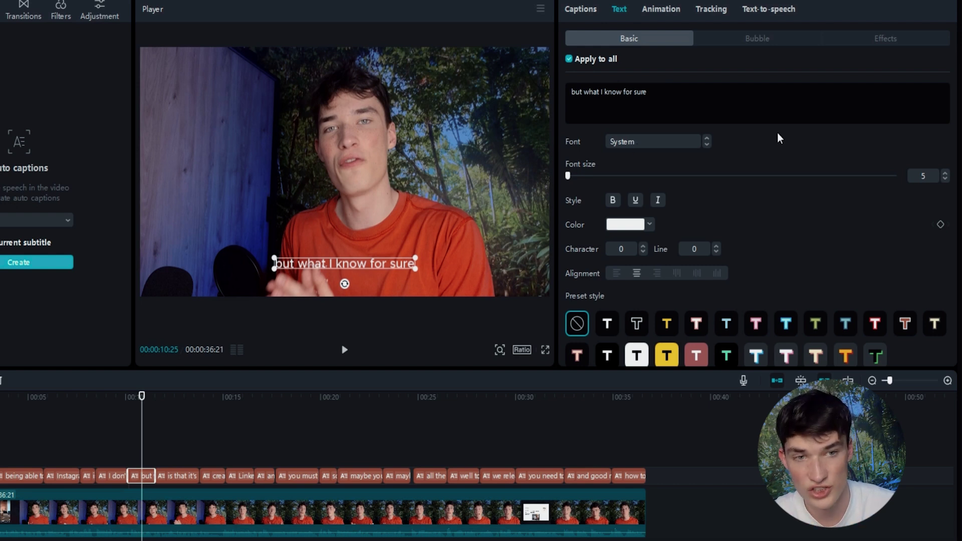
{"action": "scroll", "coordinate": [651, 155], "scroll_direction": "down", "scroll_amount": 1}
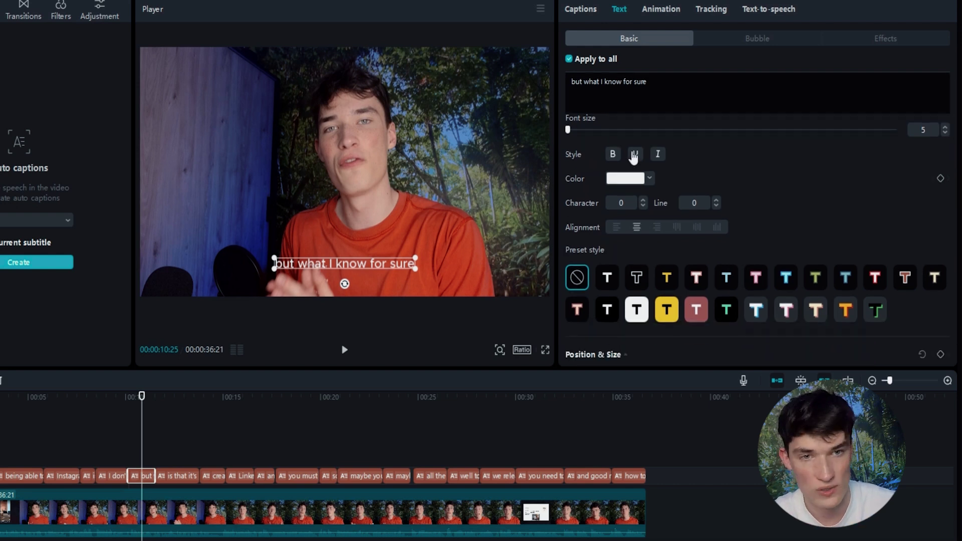
{"action": "left_click", "coordinate": [646, 179]}
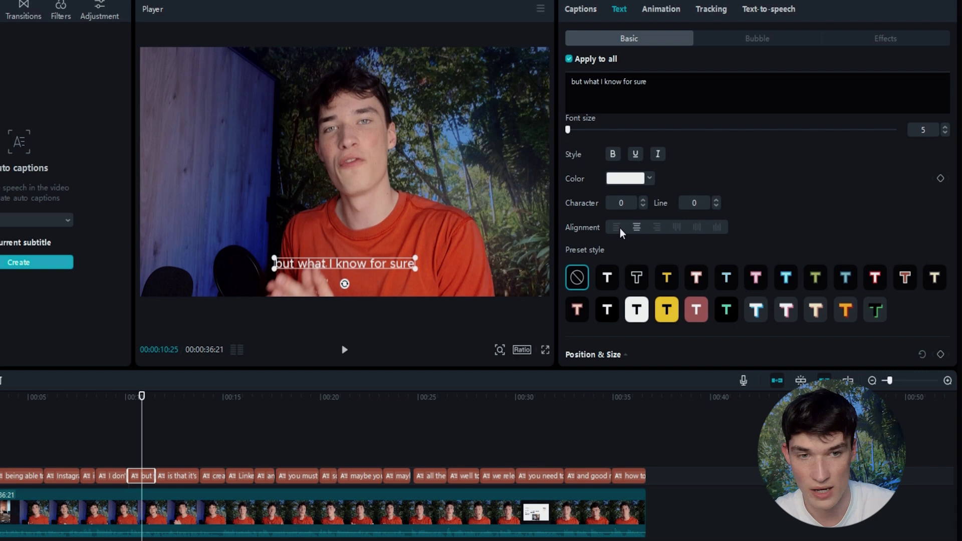
{"action": "scroll", "coordinate": [622, 229], "scroll_direction": "down", "scroll_amount": 3}
{"action": "scroll", "coordinate": [634, 211], "scroll_direction": "down", "scroll_amount": 1}
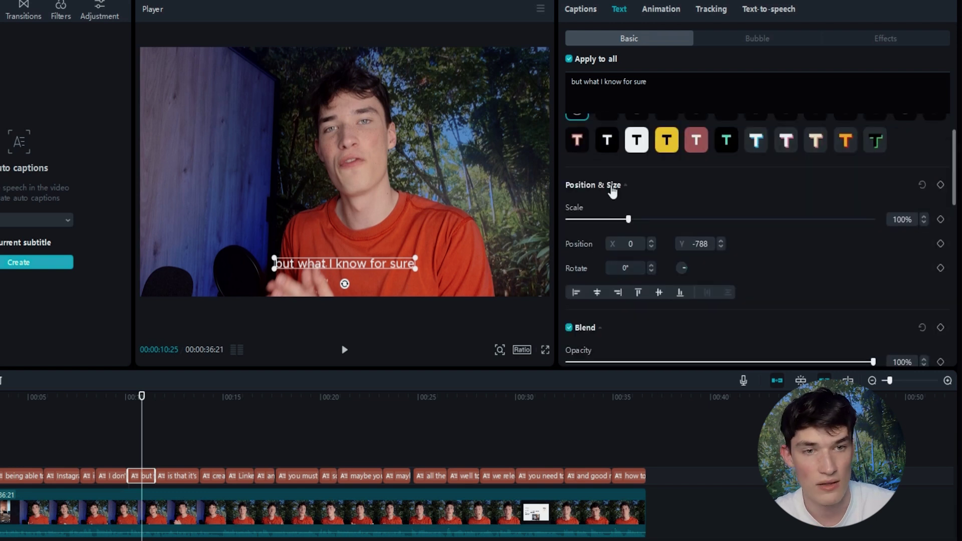
{"action": "scroll", "coordinate": [631, 221], "scroll_direction": "down", "scroll_amount": 3}
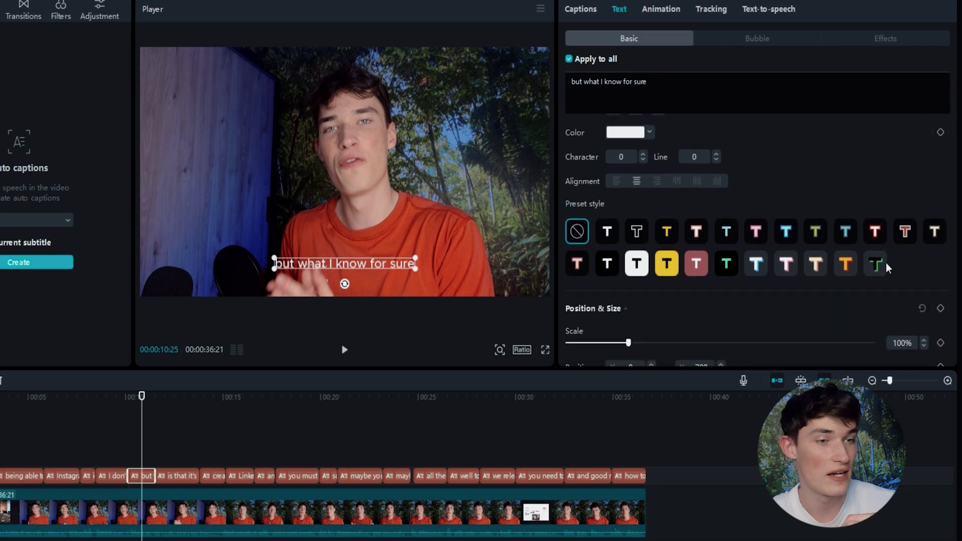
Step: Try dark, peach, pink-red and yellow presets before settling on white-box for all captions
{"action": "left_click", "coordinate": [869, 271]}
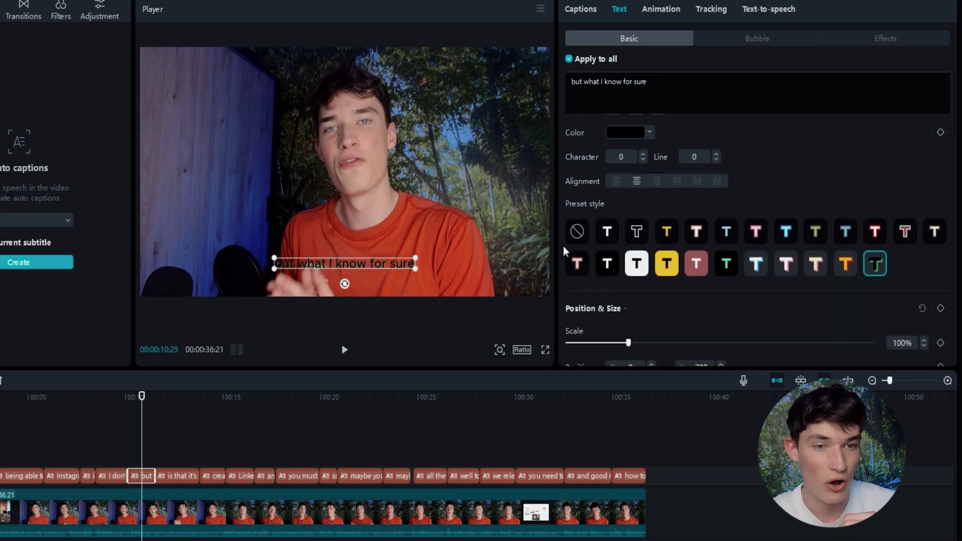
{"action": "left_click", "coordinate": [577, 262]}
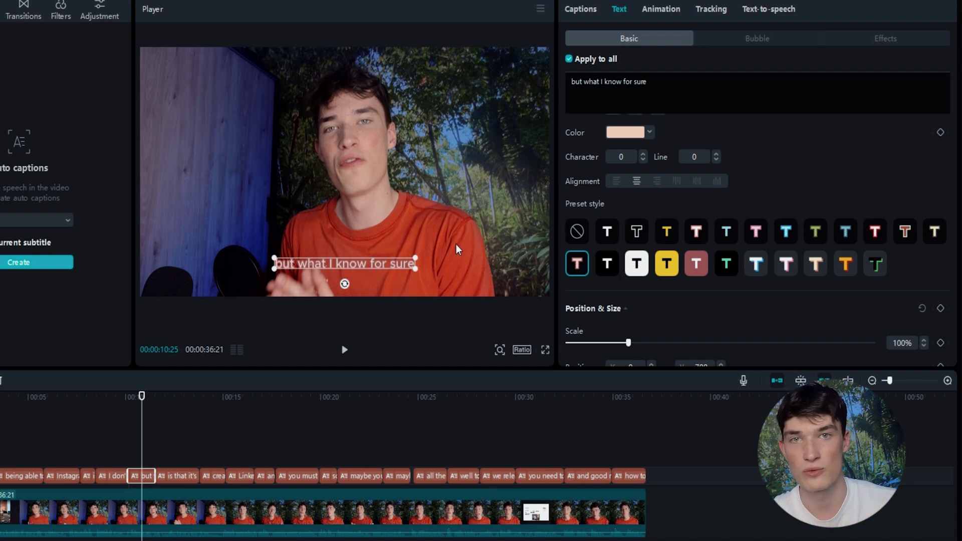
{"action": "left_click", "coordinate": [876, 268]}
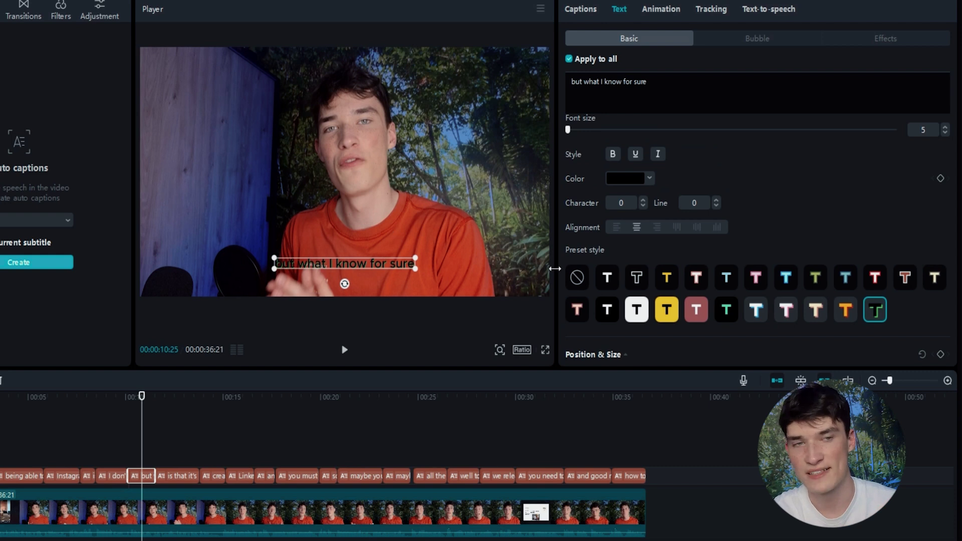
{"action": "left_click", "coordinate": [636, 311]}
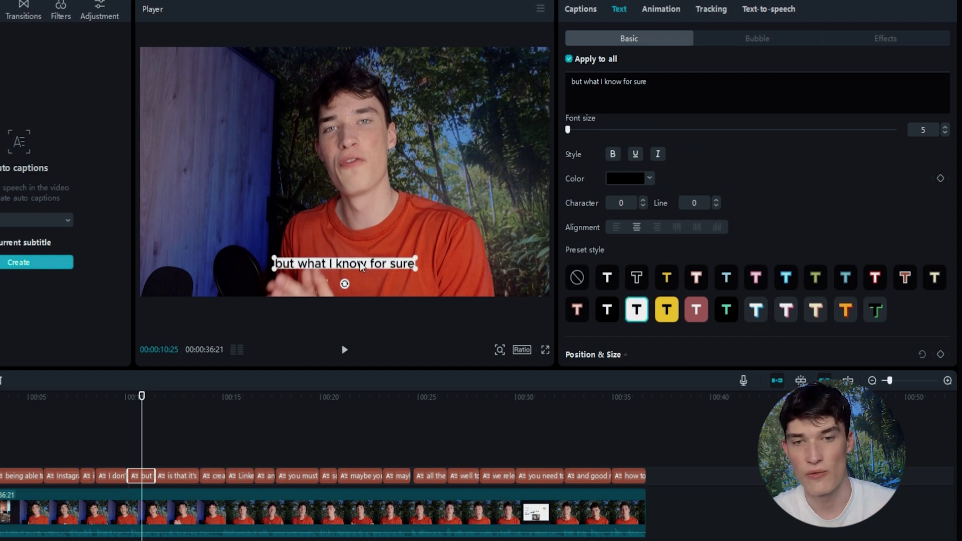
{"action": "left_click", "coordinate": [696, 310]}
{"action": "left_click", "coordinate": [671, 311]}
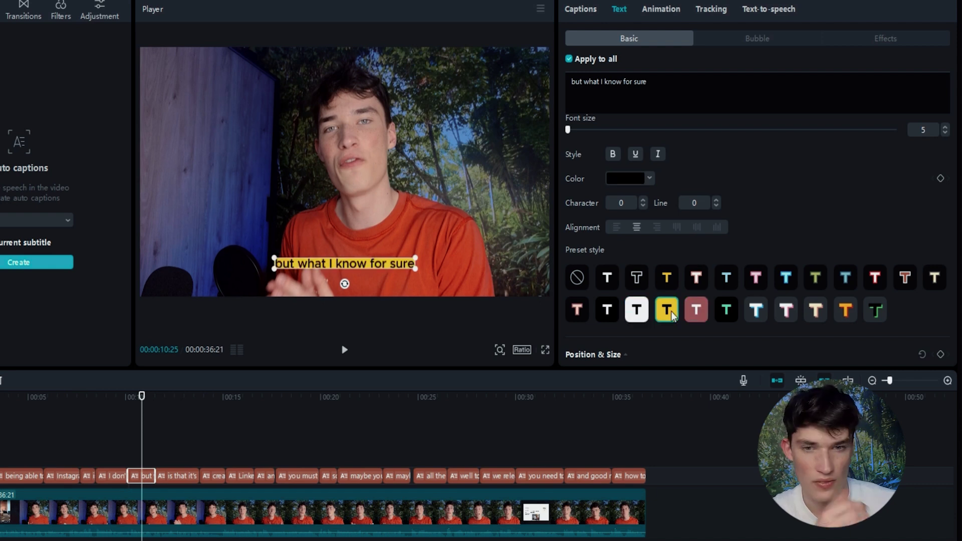
{"action": "left_click", "coordinate": [636, 310]}
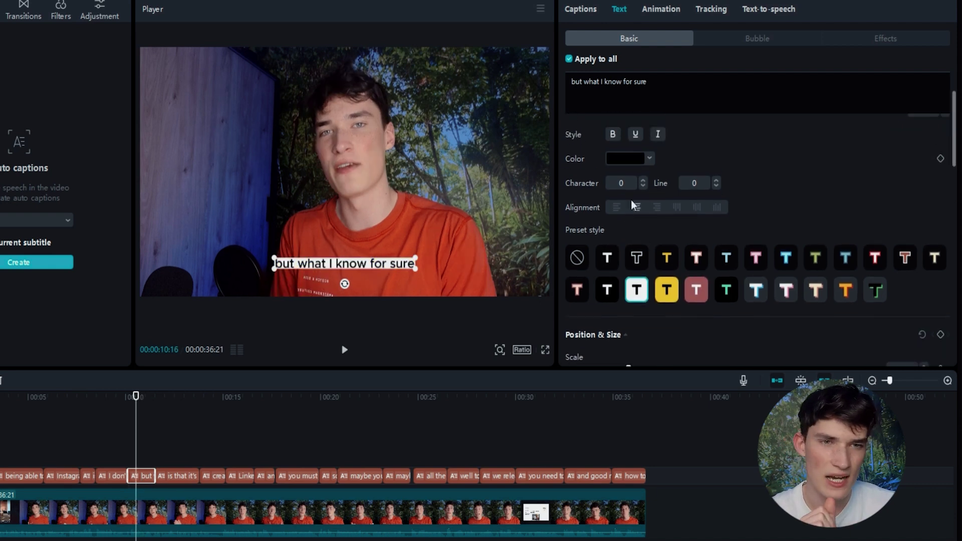
Step: Set the captions to font size 7 in ZY Steady, then play the captioned video
{"action": "left_click_drag", "start_coordinate": [567, 175], "coordinate": [570, 175]}
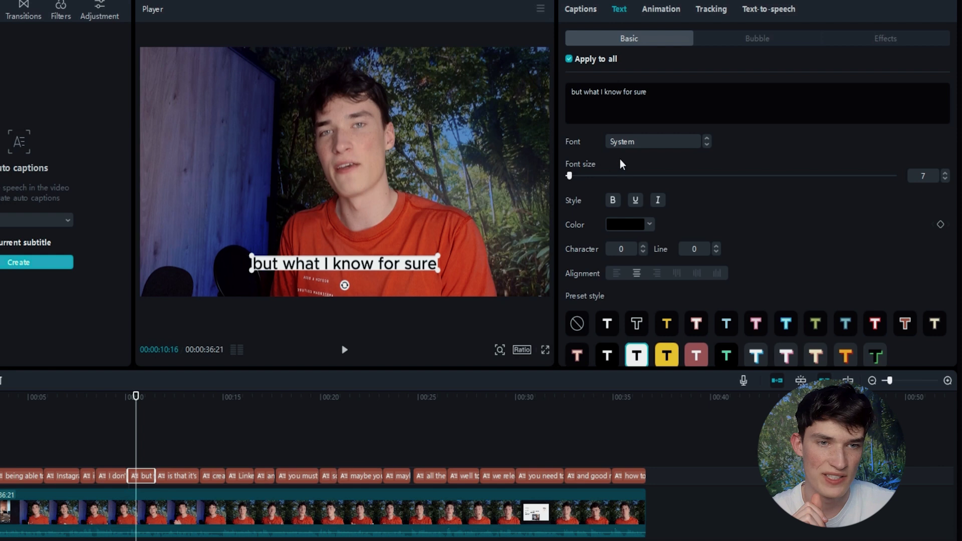
{"action": "left_click", "coordinate": [627, 141]}
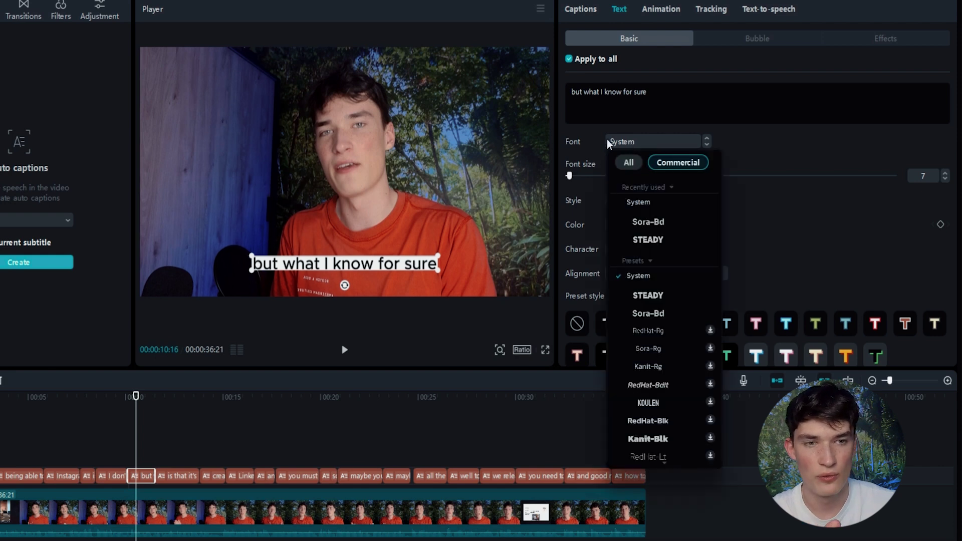
{"action": "left_click", "coordinate": [640, 240]}
{"action": "left_click", "coordinate": [640, 241]}
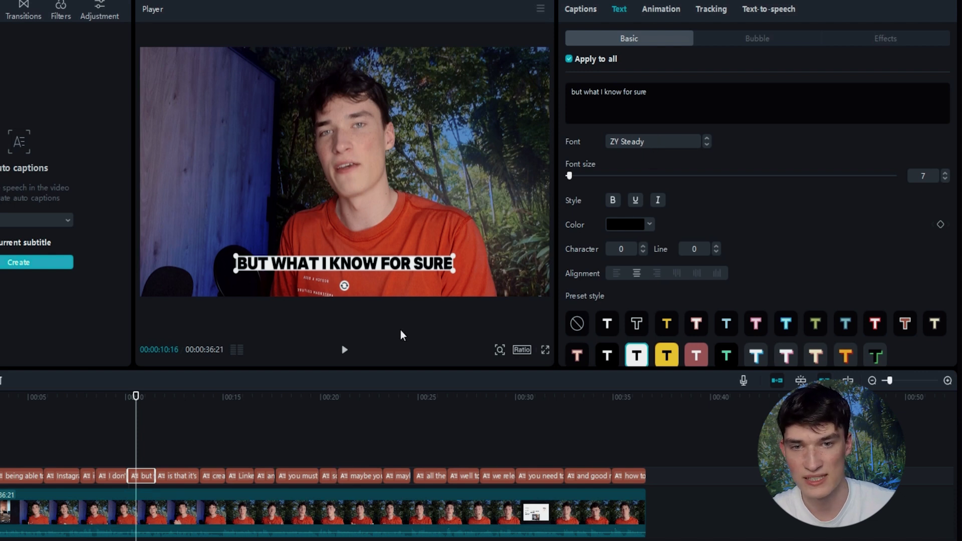
{"action": "left_click", "coordinate": [183, 476]}
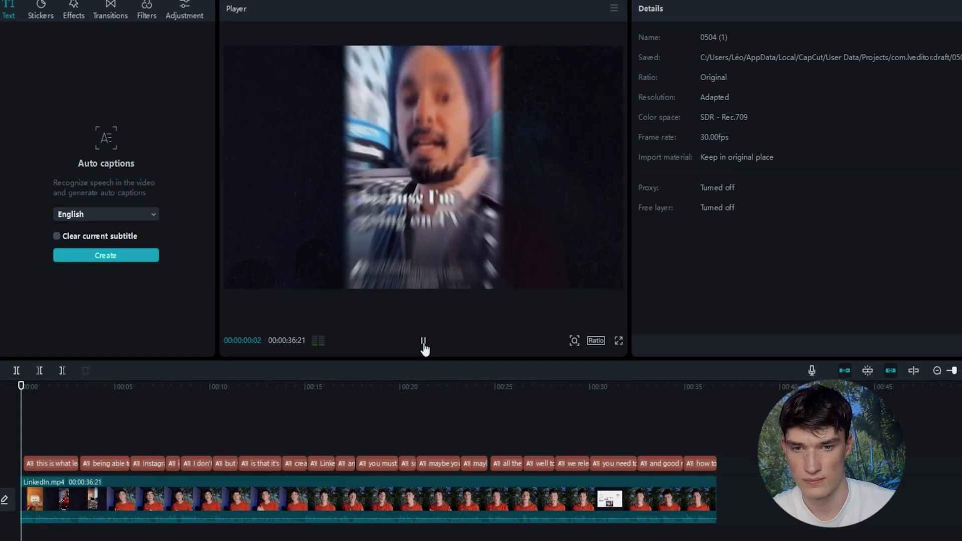
{"action": "left_click", "coordinate": [477, 336]}
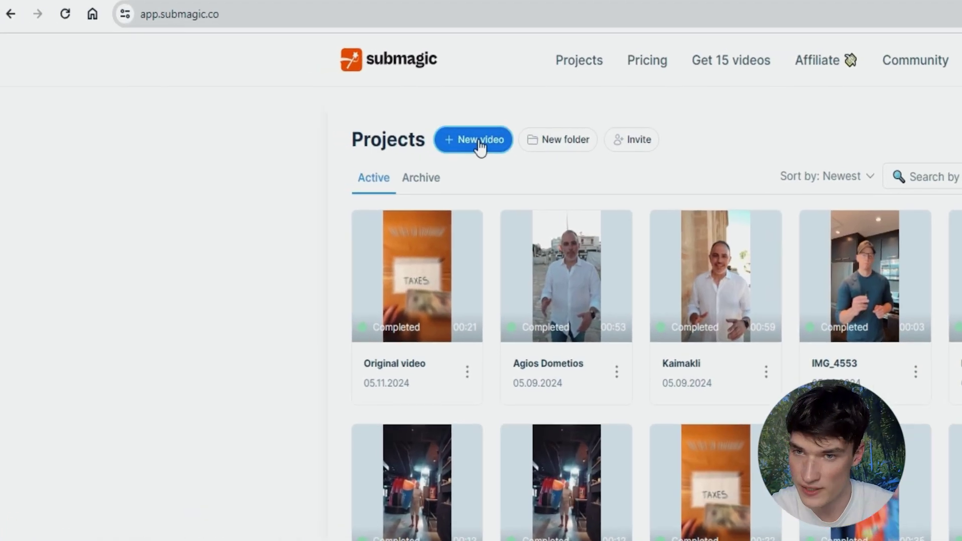
Step: Start a new Submagic video upload and browse for the MP4 file
{"action": "left_click", "coordinate": [476, 142]}
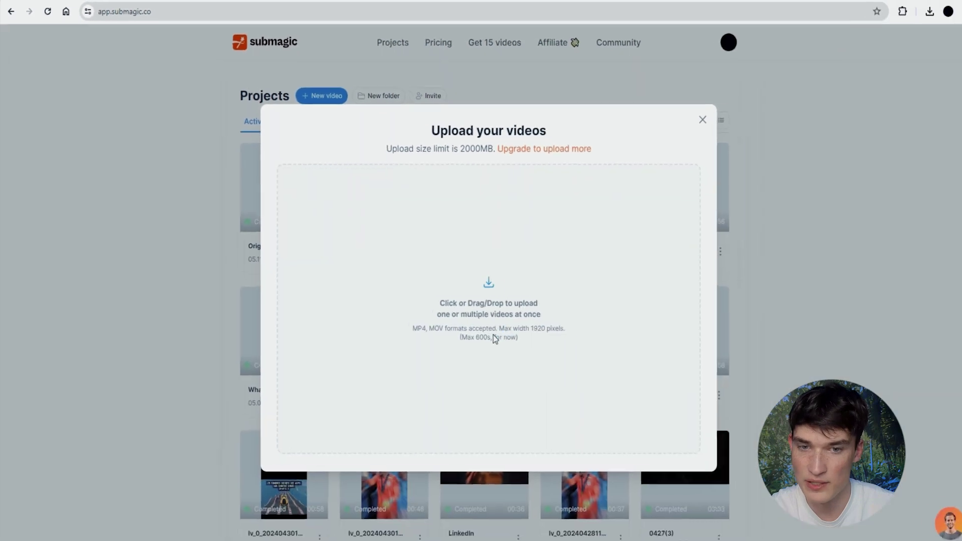
{"action": "left_click", "coordinate": [485, 232]}
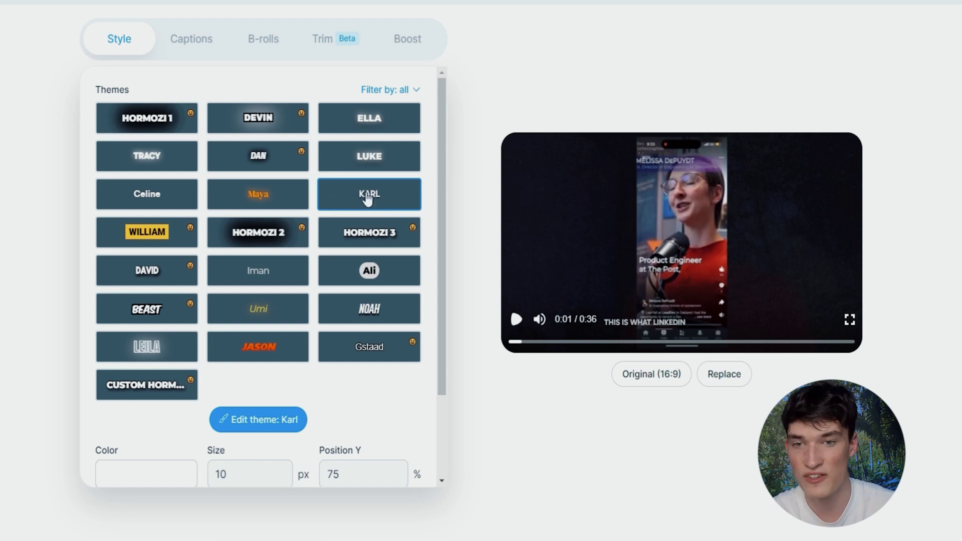
Step: Apply the Ali theme at 13 px size and 67% Y position, then preview playback
{"action": "left_click", "coordinate": [370, 269]}
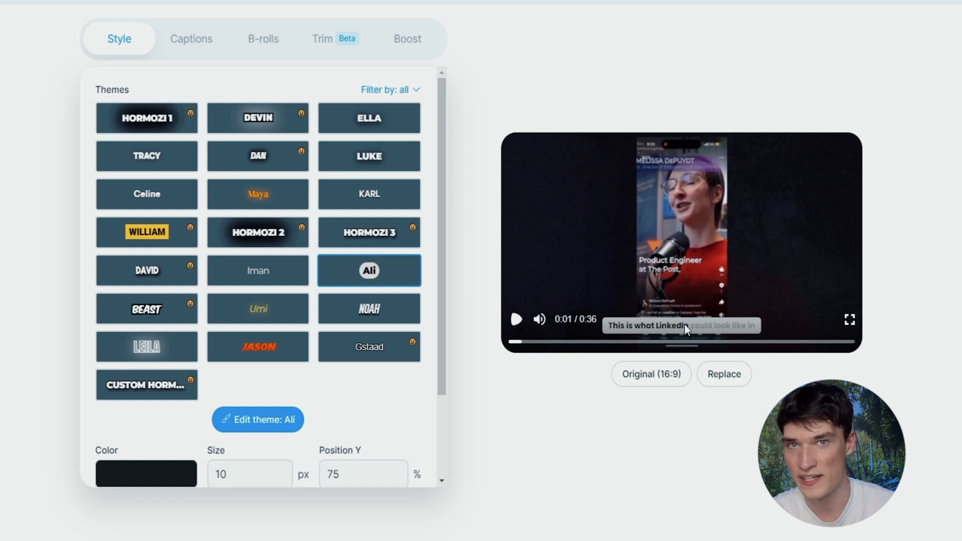
{"action": "scroll", "coordinate": [301, 414], "scroll_direction": "down", "scroll_amount": 2}
{"action": "scroll", "coordinate": [301, 414], "scroll_direction": "down", "scroll_amount": 1}
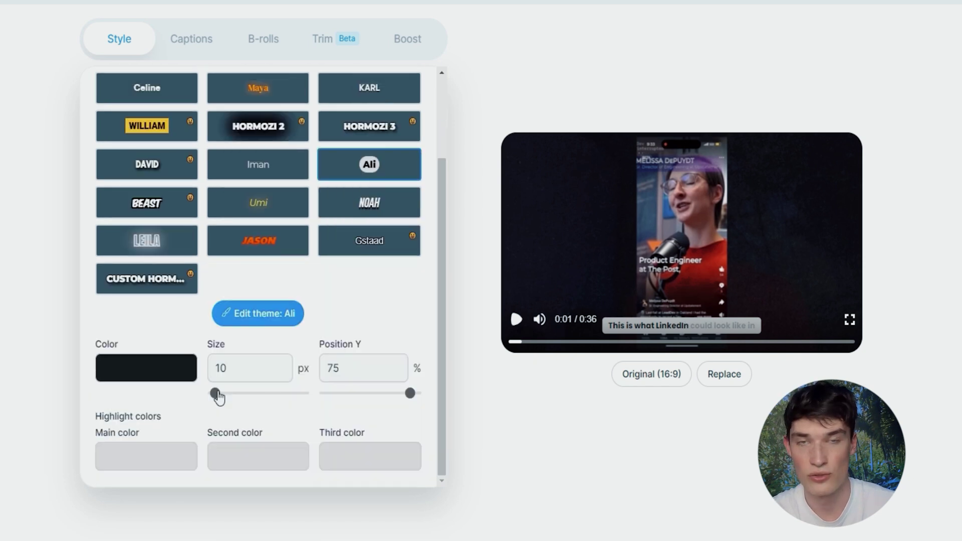
{"action": "left_click_drag", "start_coordinate": [215, 393], "coordinate": [220, 394]}
{"action": "left_click_drag", "start_coordinate": [410, 395], "coordinate": [401, 395]}
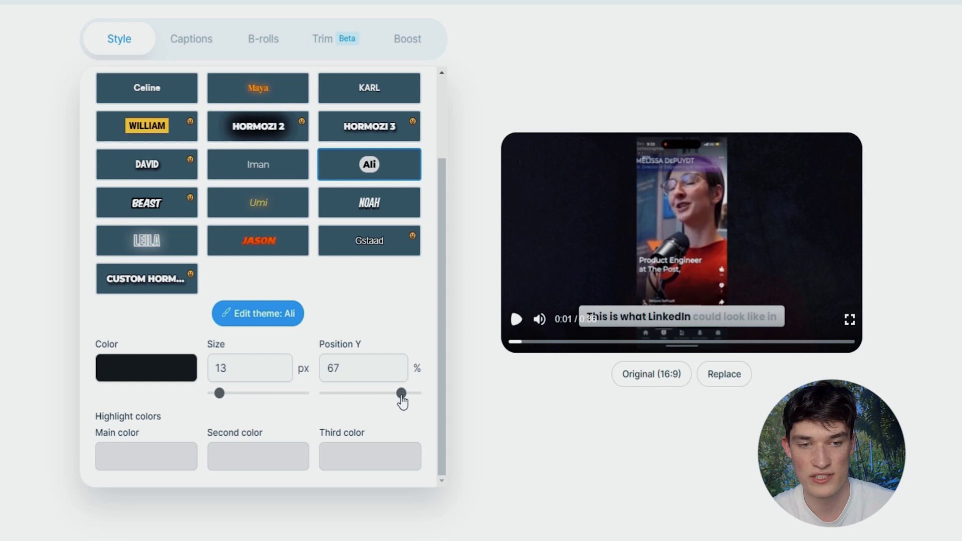
{"action": "left_click", "coordinate": [516, 320]}
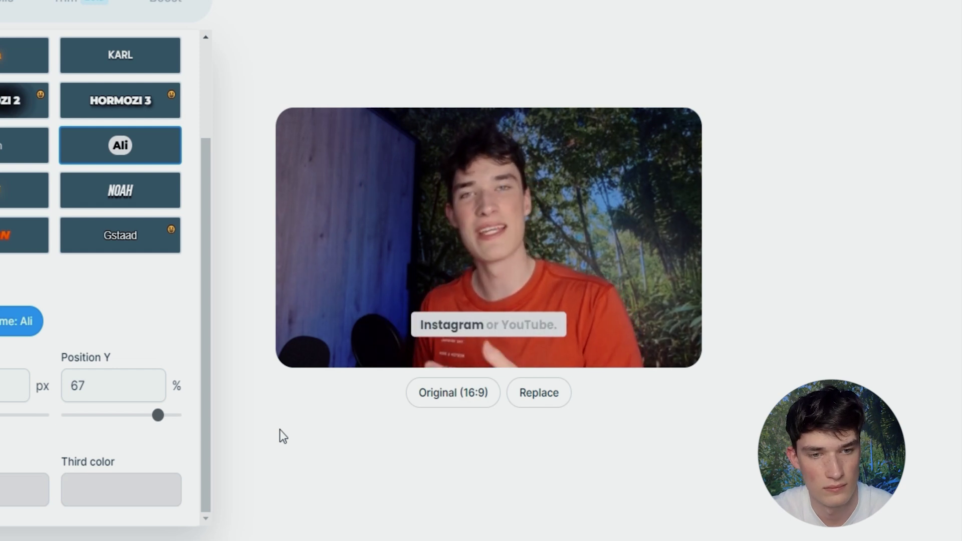
Step: Pause the preview, apply the Noah theme and enlarge its captions toward 31 px
{"action": "mouse_move", "coordinate": [488, 237]}
{"action": "left_click", "coordinate": [352, 355]}
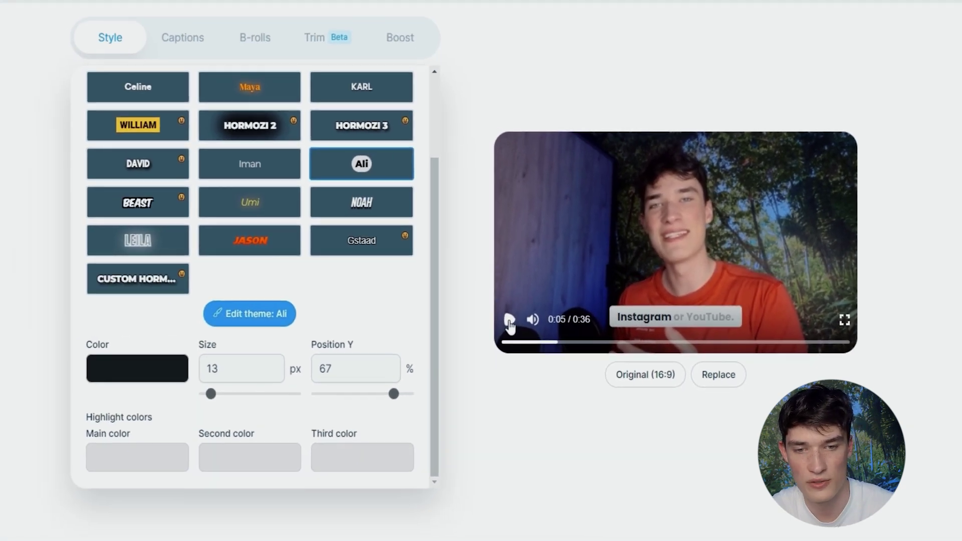
{"action": "left_click", "coordinate": [516, 321]}
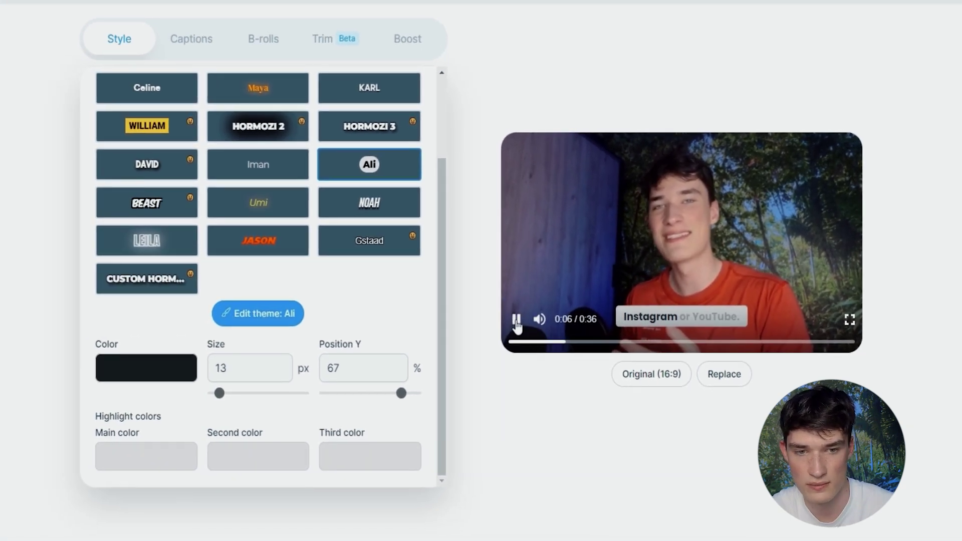
{"action": "left_click", "coordinate": [382, 207]}
{"action": "left_click_drag", "start_coordinate": [215, 394], "coordinate": [246, 394]}
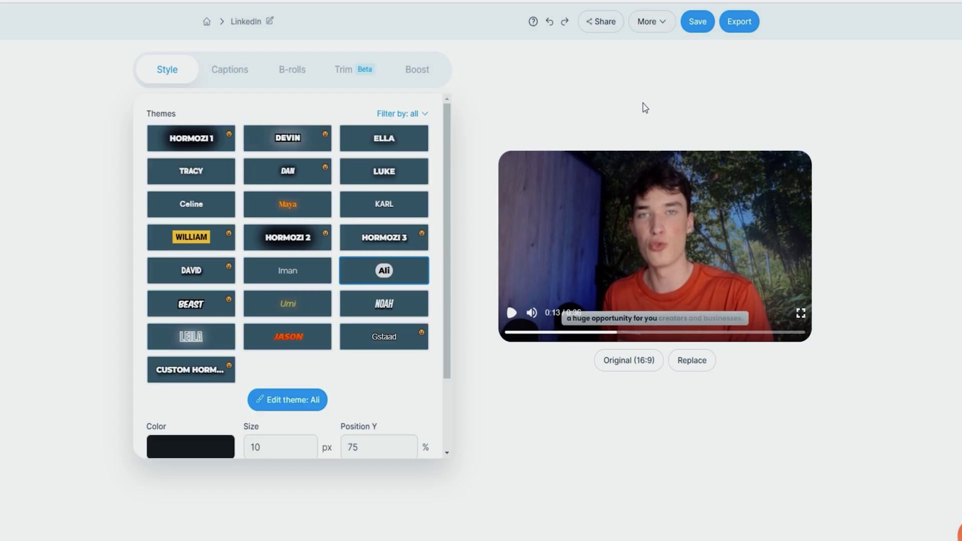
Step: Open the Export dropdown showing Standard 1080p at 30 FPS
{"action": "left_click", "coordinate": [747, 21]}
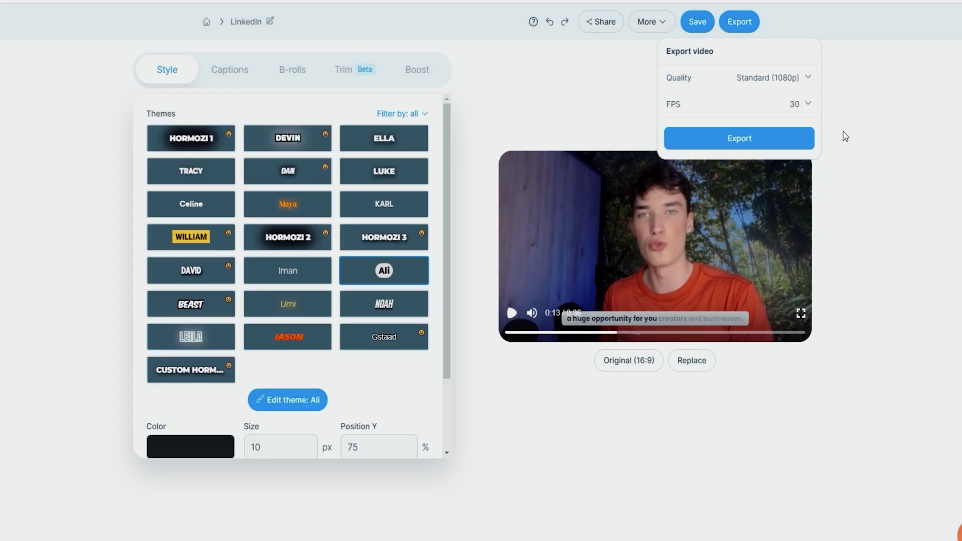